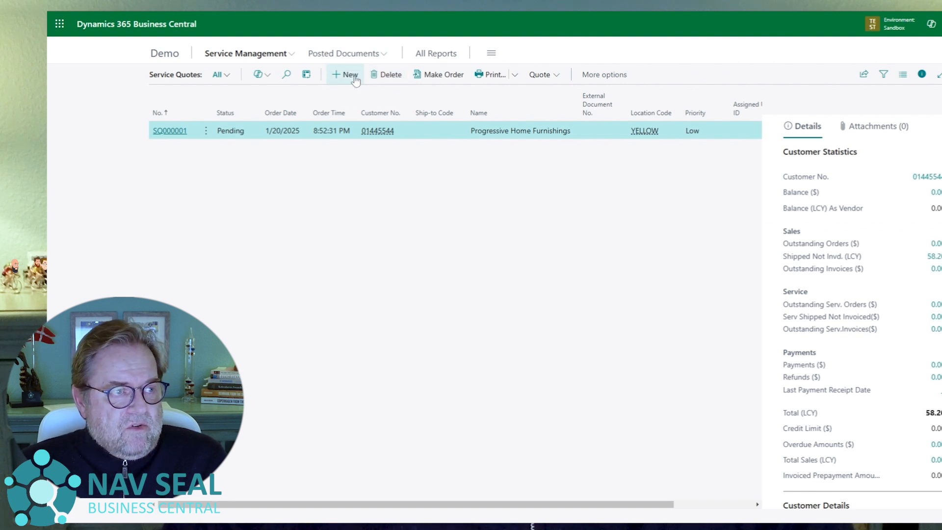
Create a new service quote for the customer Progressive Home Furnishings
click(354, 78)
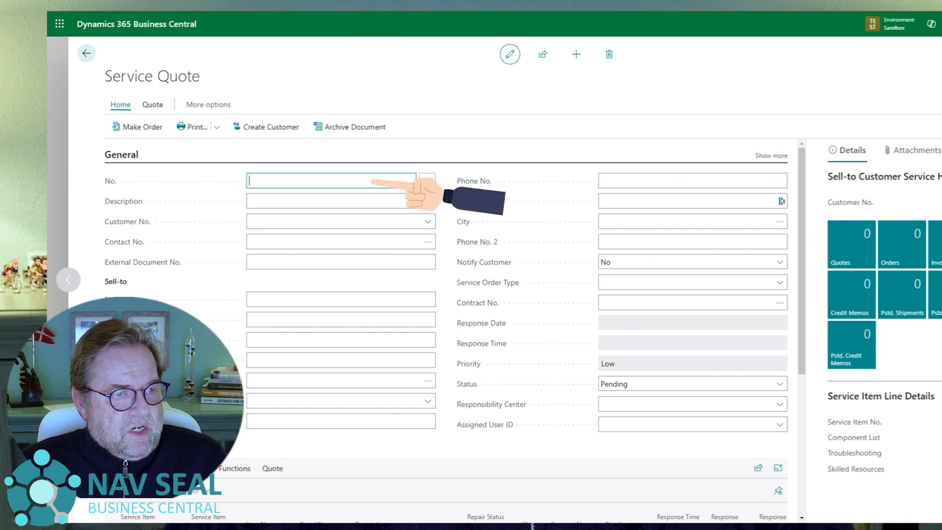
click(428, 222)
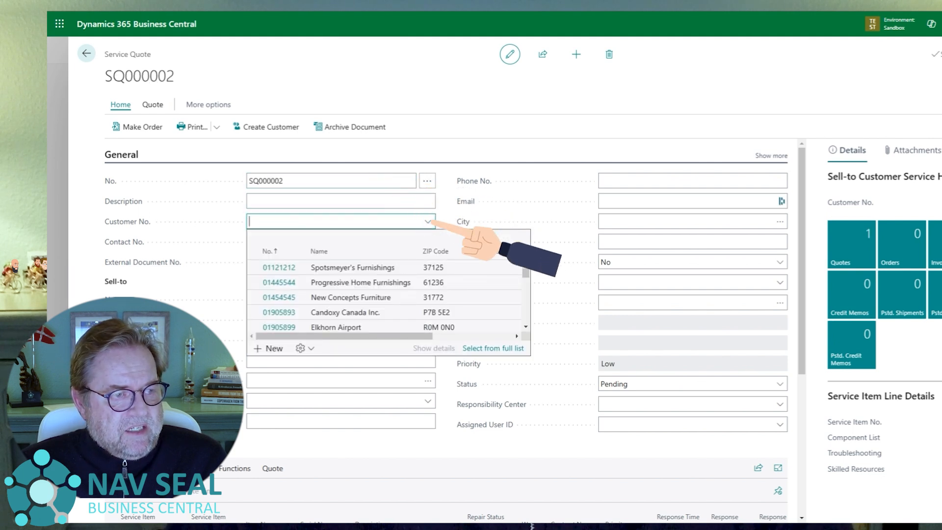
click(378, 287)
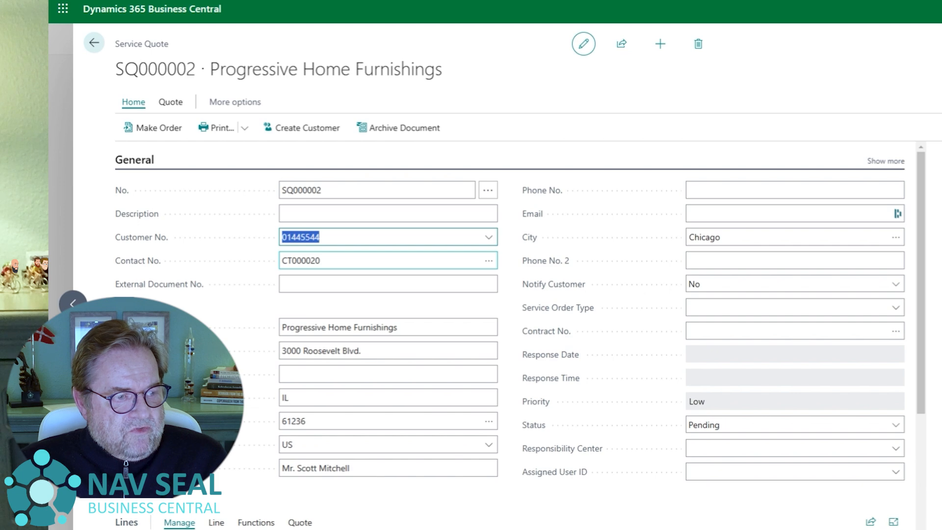
Add service item 45, Computer III 533 MHz with serial number SN006, to the quote's first line
scroll(490, 343, down, 5)
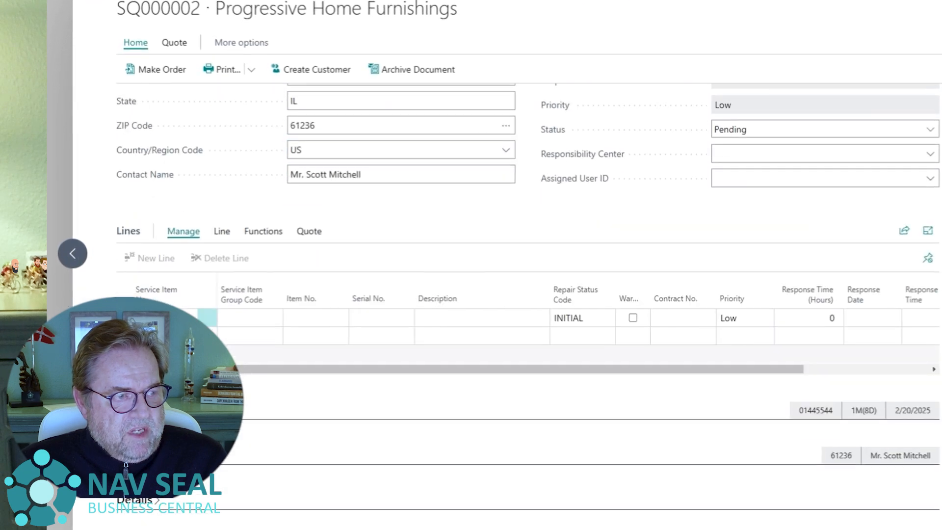
scroll(435, 205, down, 1)
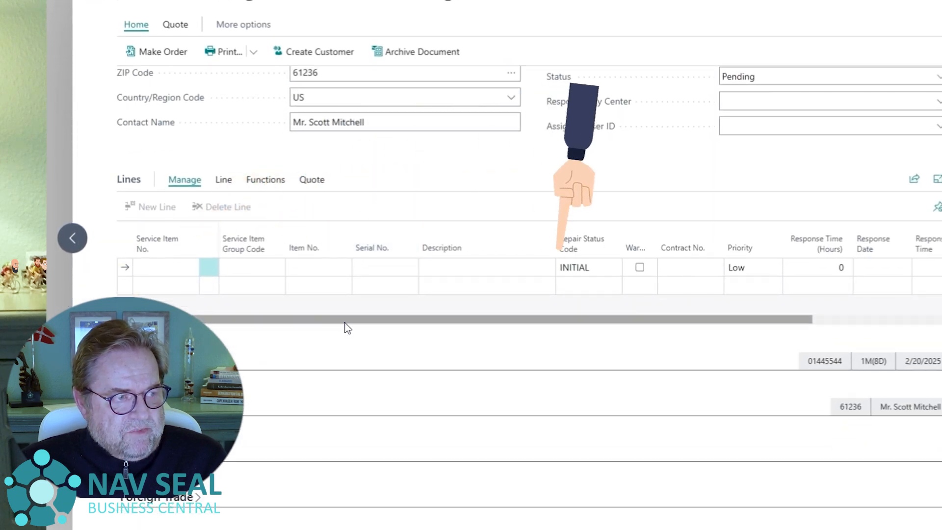
click(162, 267)
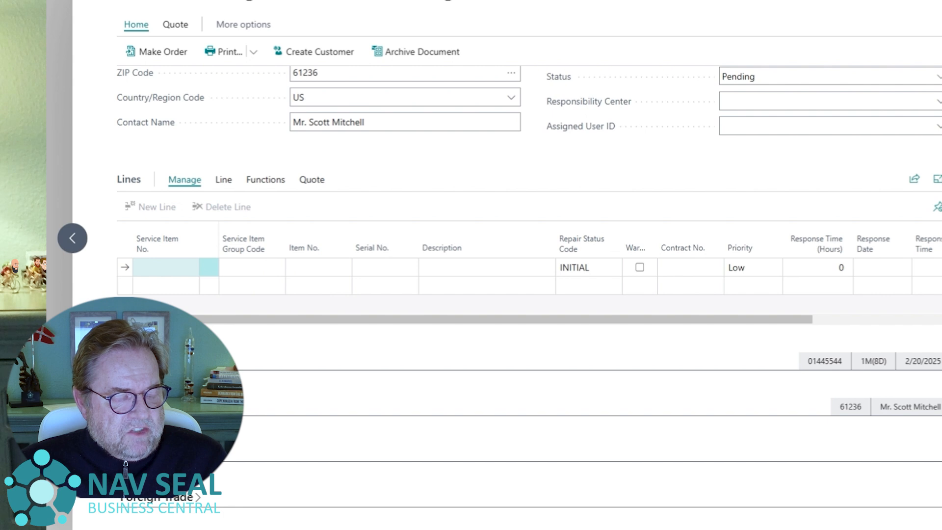
click(187, 273)
click(190, 268)
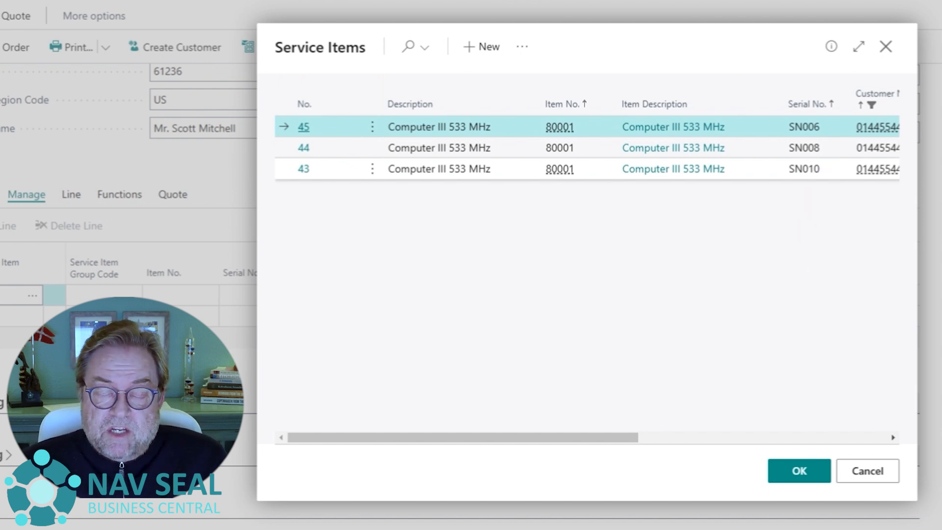
click(800, 472)
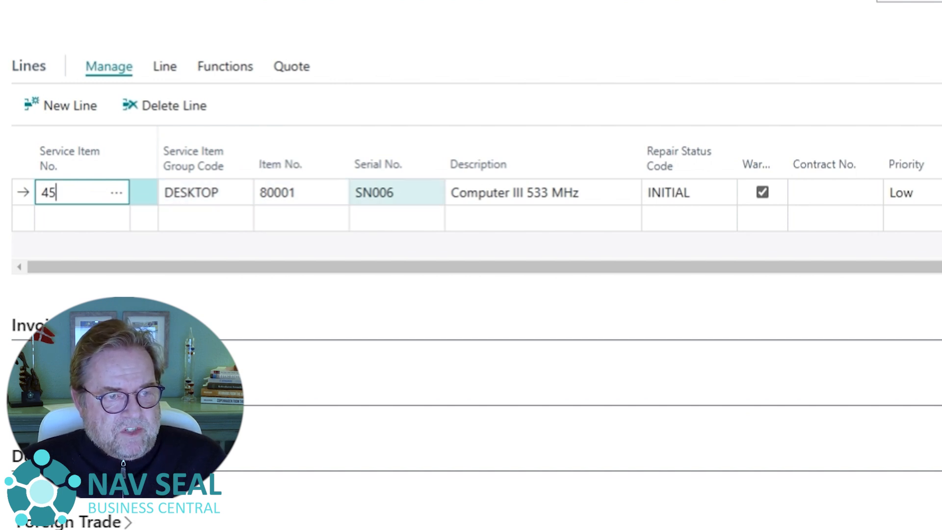
click(516, 193)
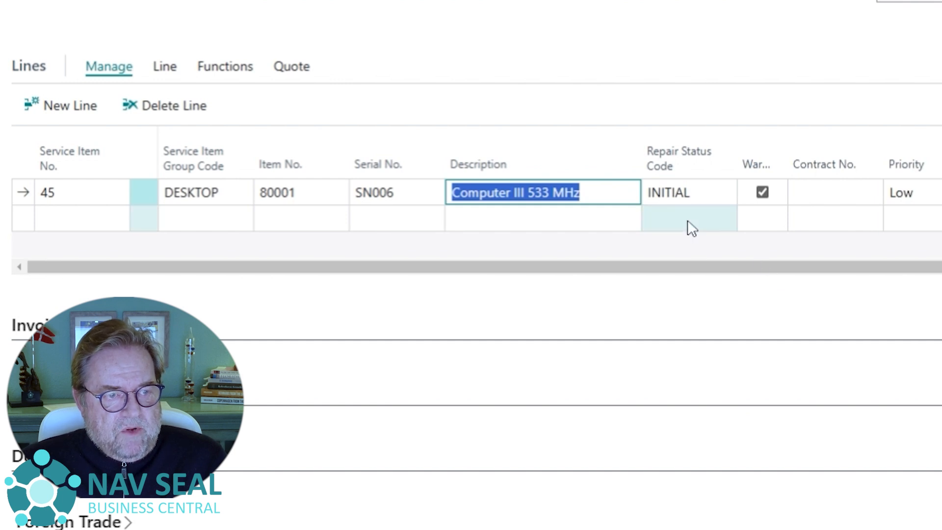
click(687, 193)
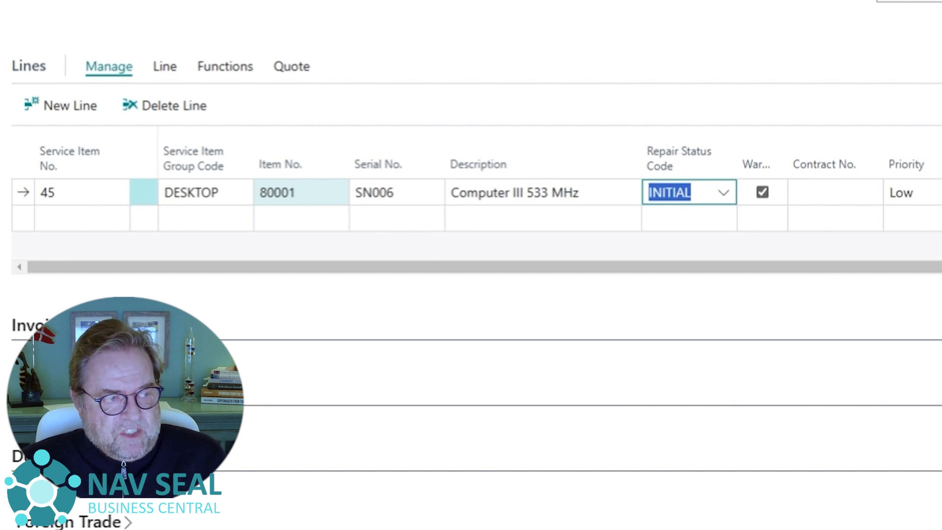
click(95, 224)
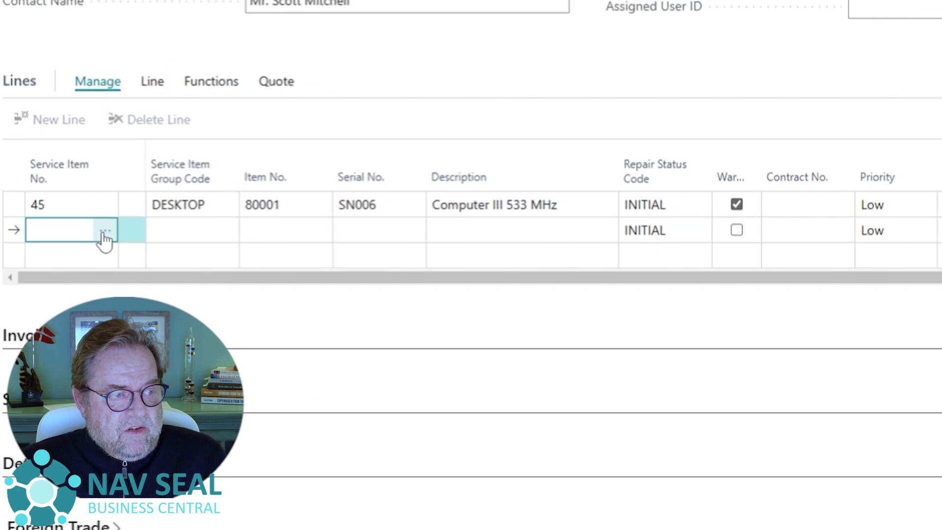
click(117, 219)
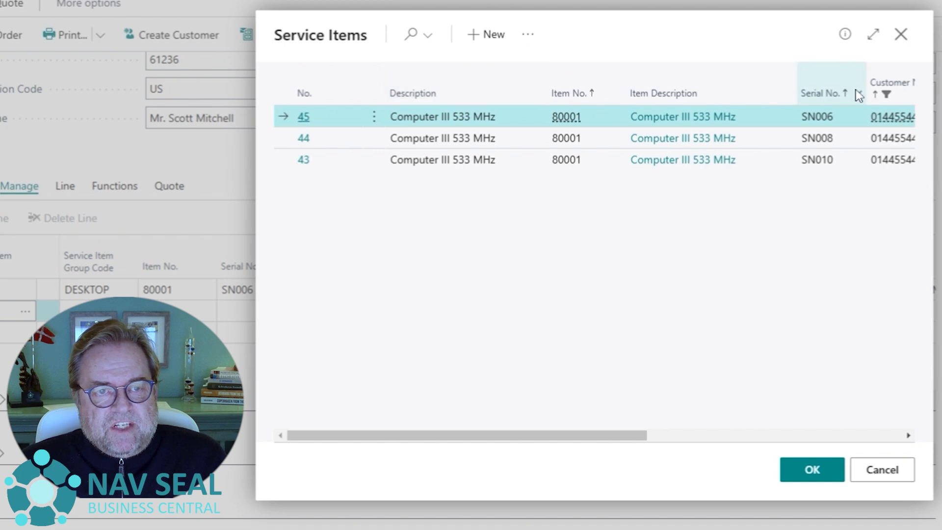
click(901, 34)
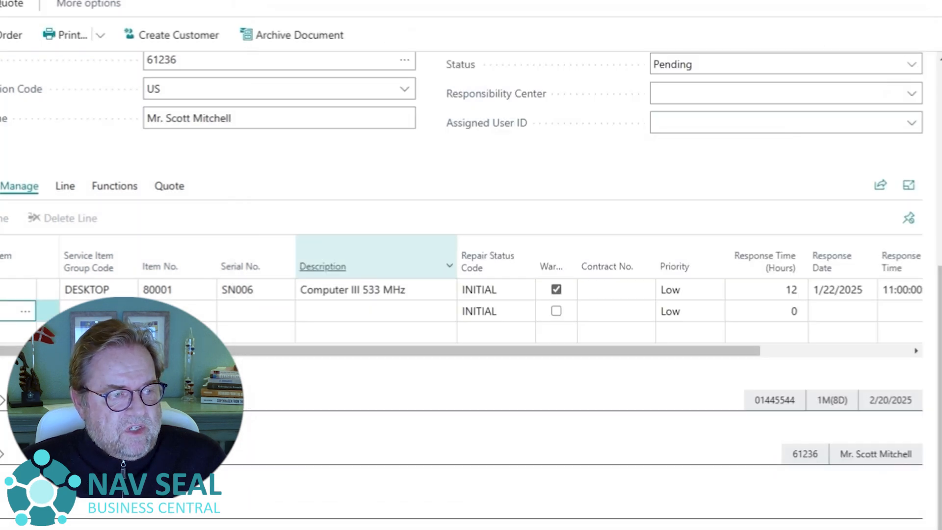
Open the Service Item Worksheet for the quote line of service item 45 and enlarge it to full size
click(223, 248)
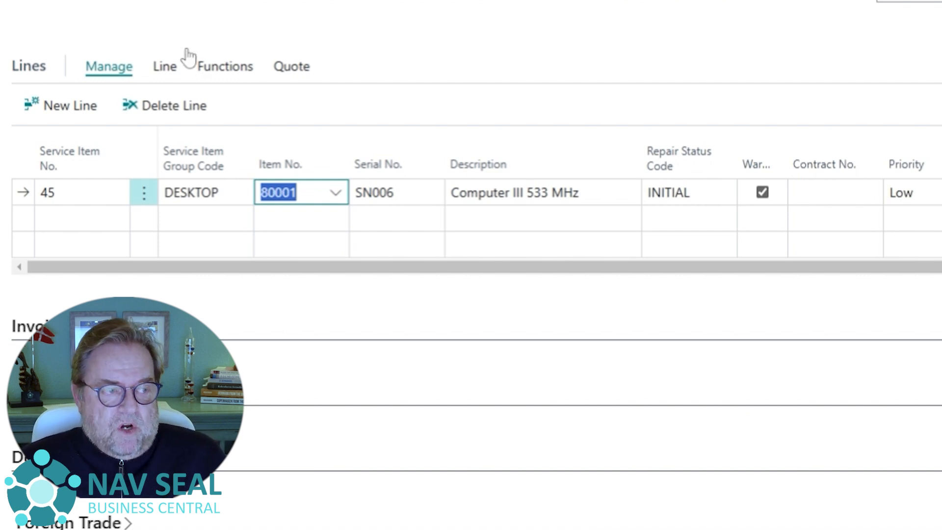
click(165, 69)
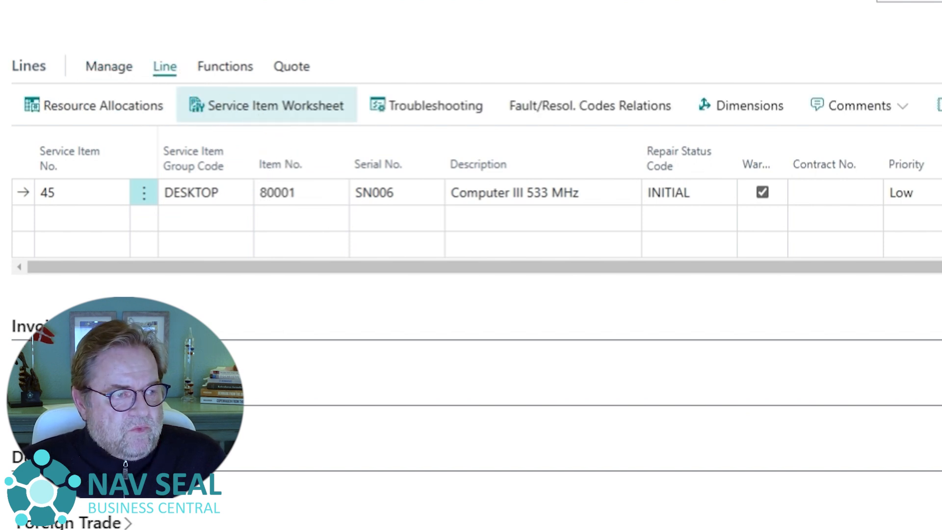
click(285, 108)
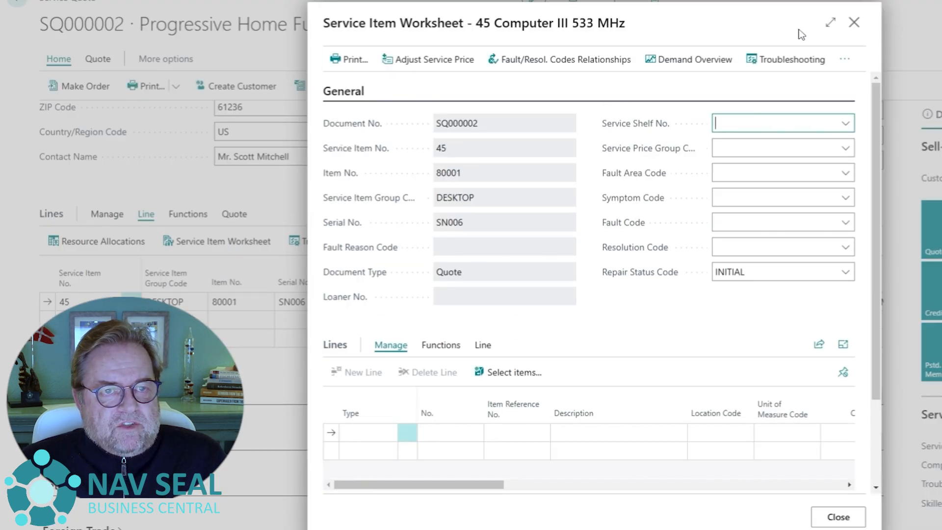
click(831, 23)
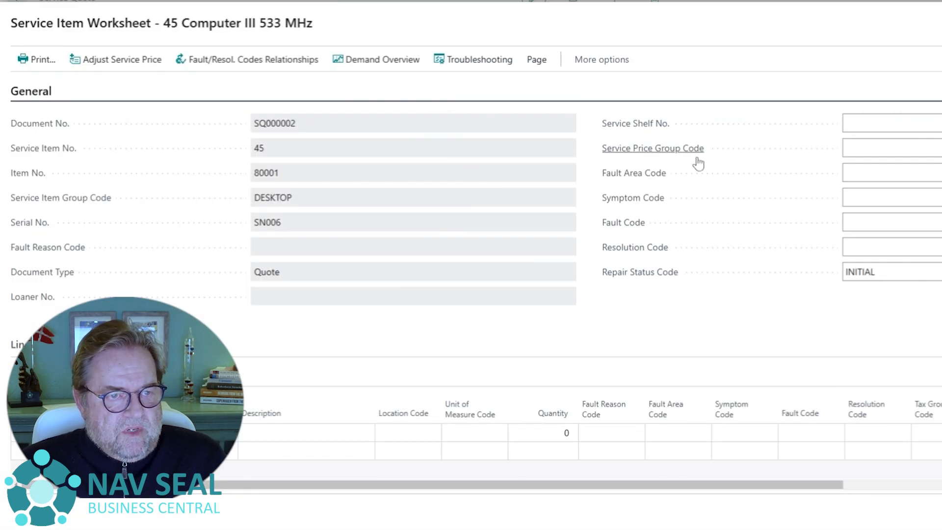
Set the worksheet's Fault Area Code to 5 (Sound) and its Symptom Code to 4 (Noise), leaving the Fault Code empty
mouse_move(632, 236)
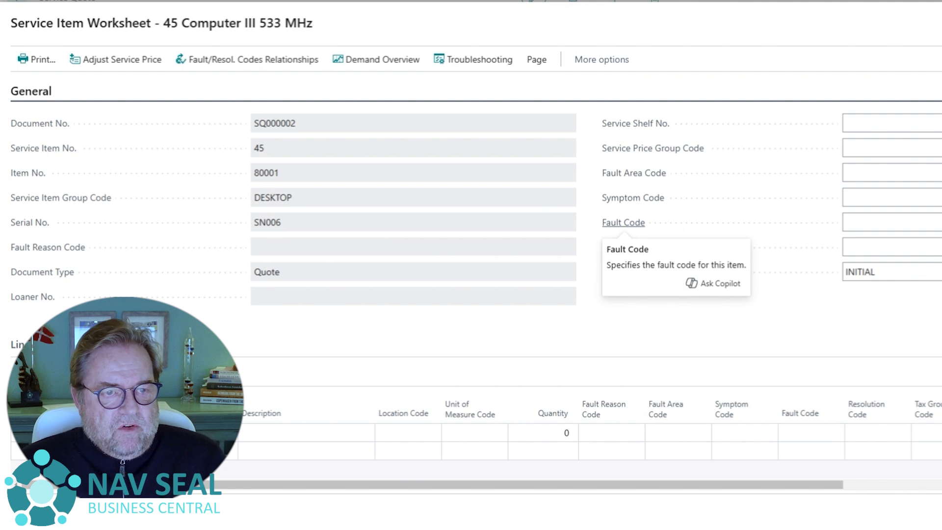
click(884, 173)
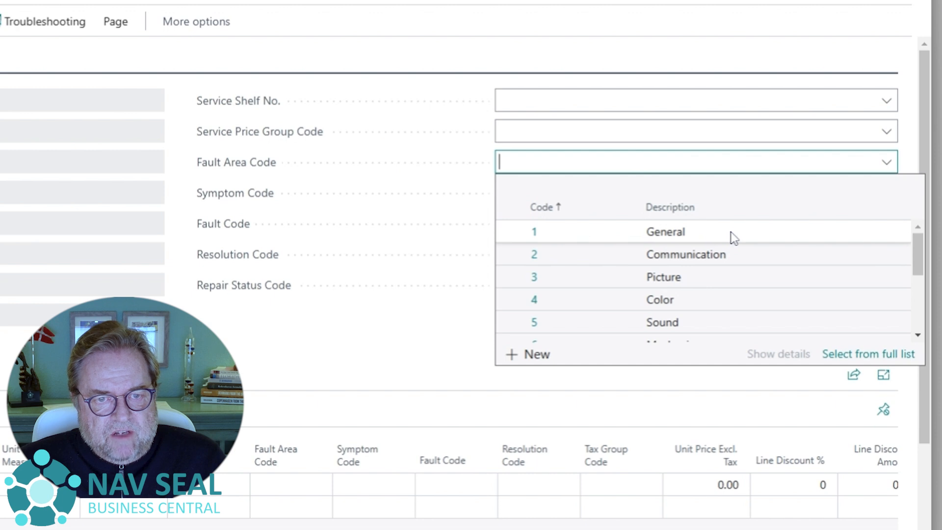
click(707, 325)
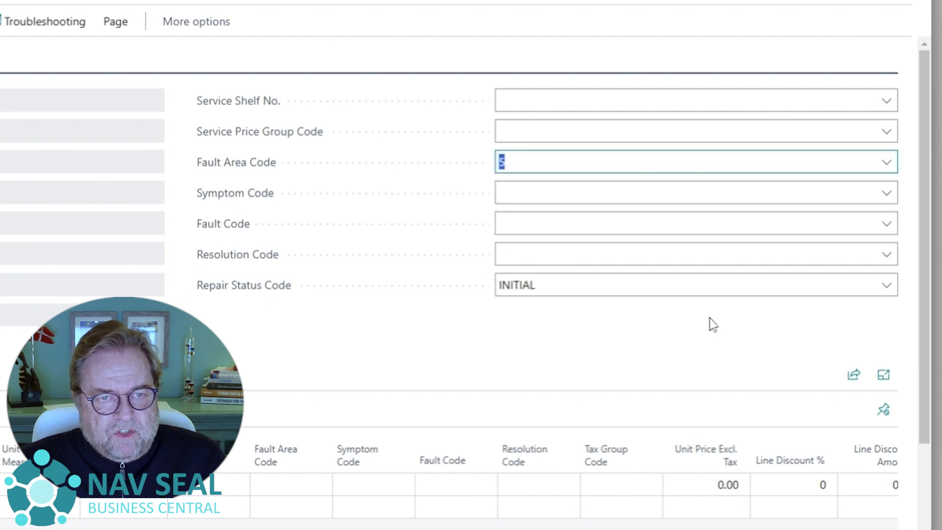
click(887, 192)
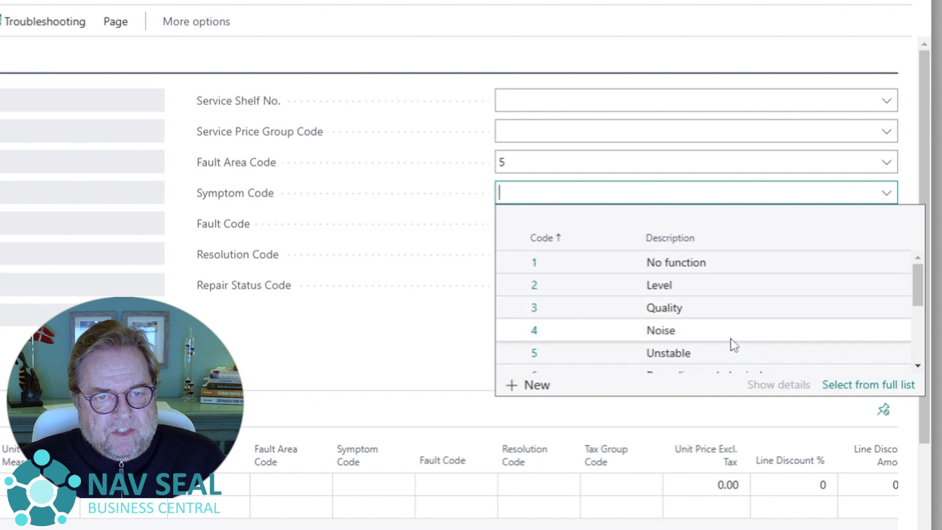
click(730, 339)
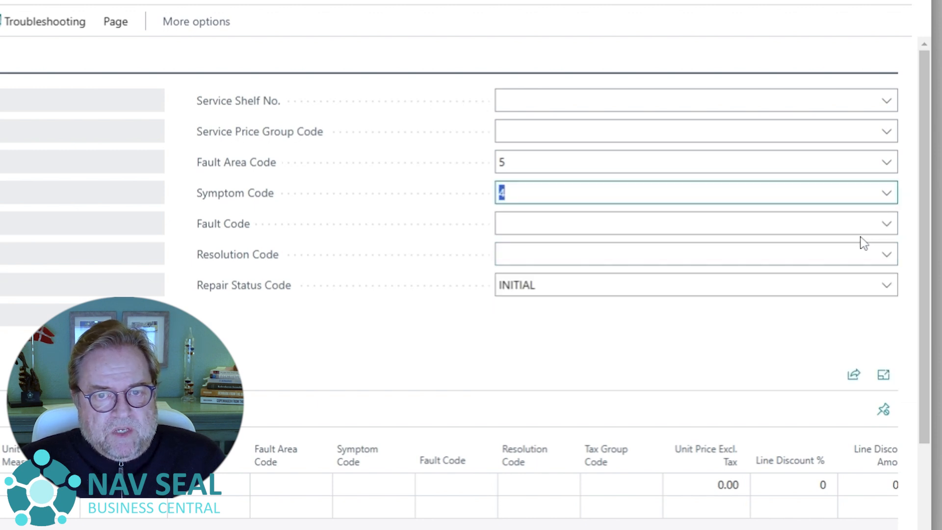
click(886, 227)
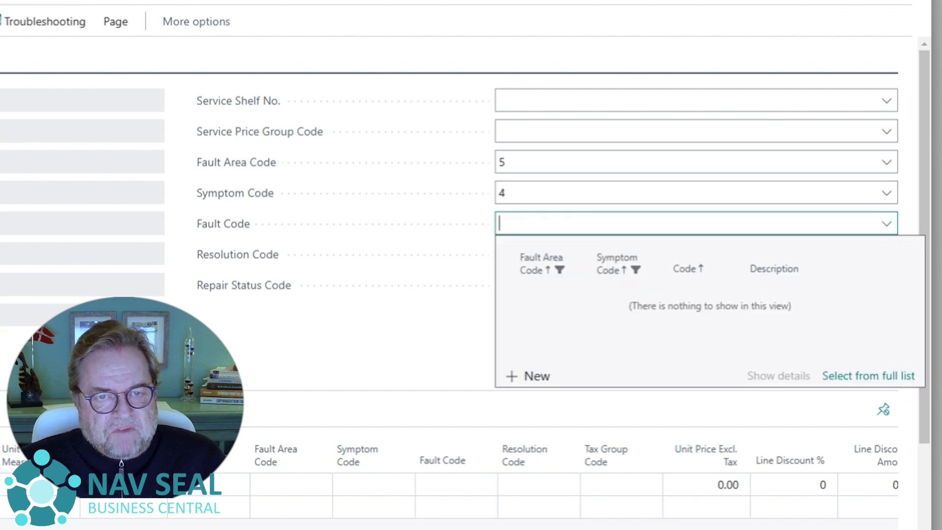
key(shift+Tab)
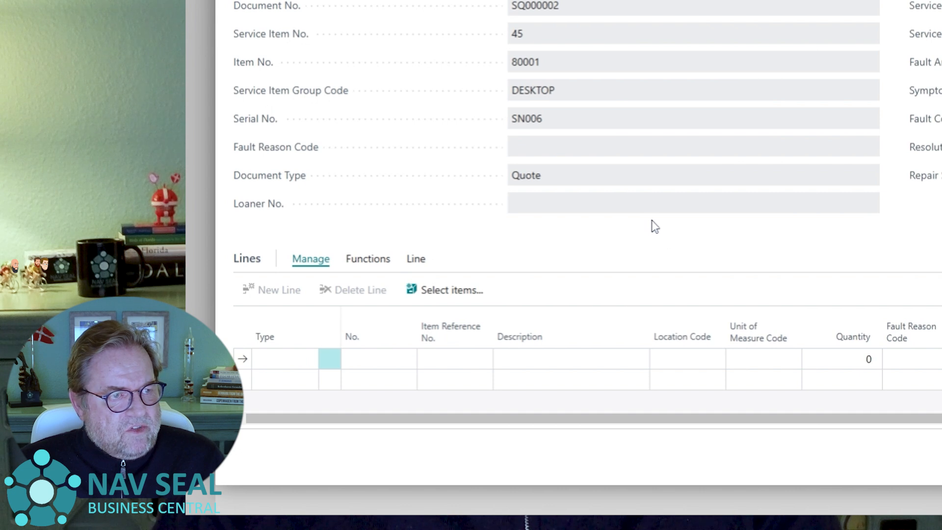
Add a worksheet line of type Resource for RESOURCE1 with a quantity of 4
click(304, 366)
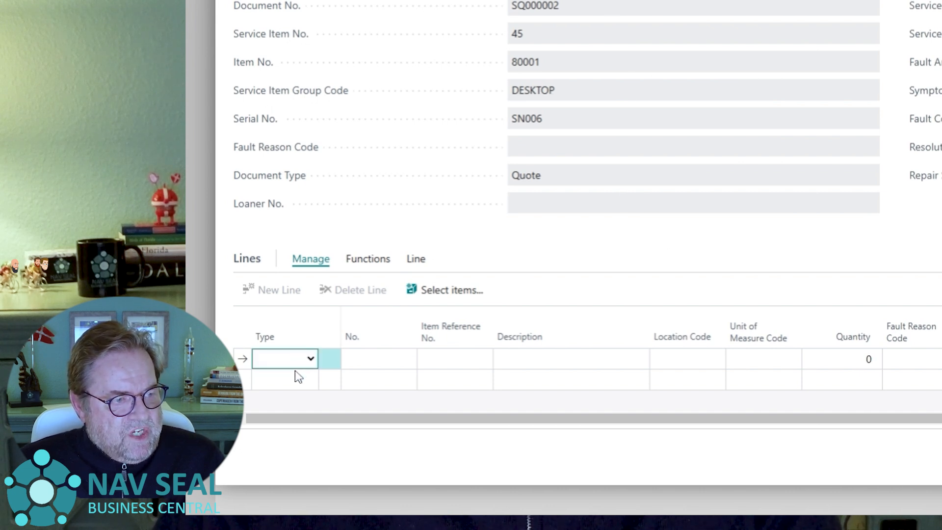
key(r)
key(Tab)
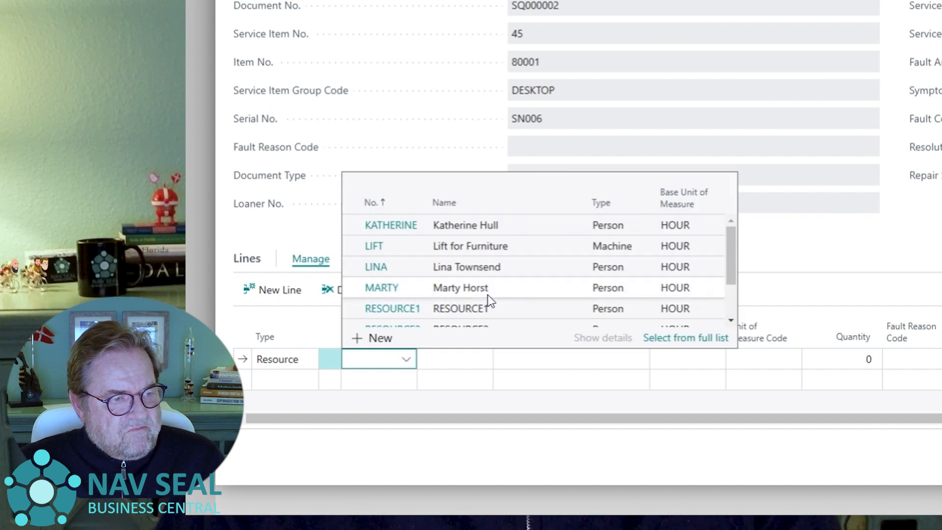
scroll(488, 295, down, 2)
scroll(497, 263, up, 1)
scroll(499, 260, up, 1)
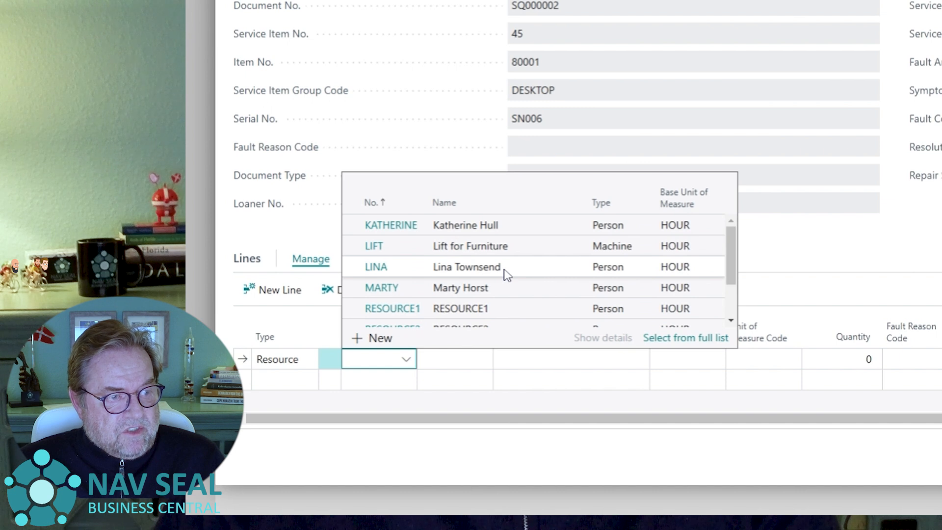
click(498, 310)
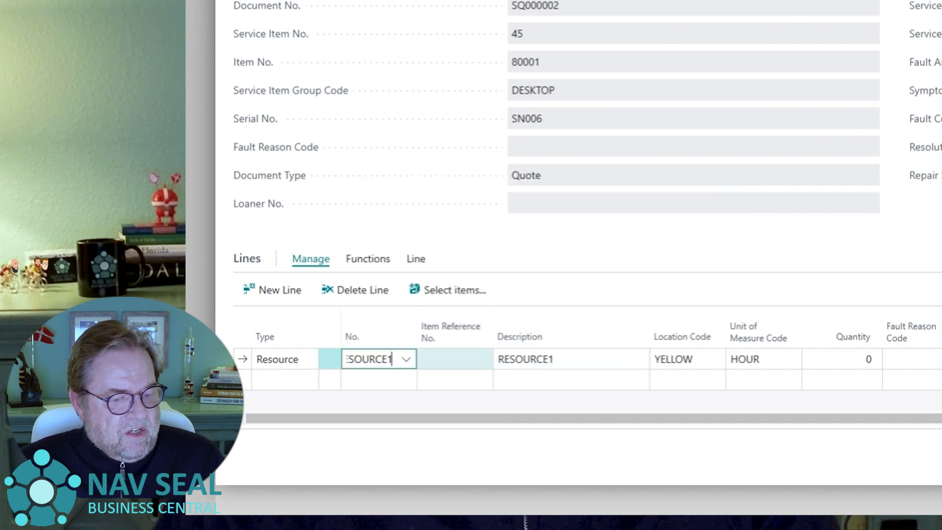
key(Tab)
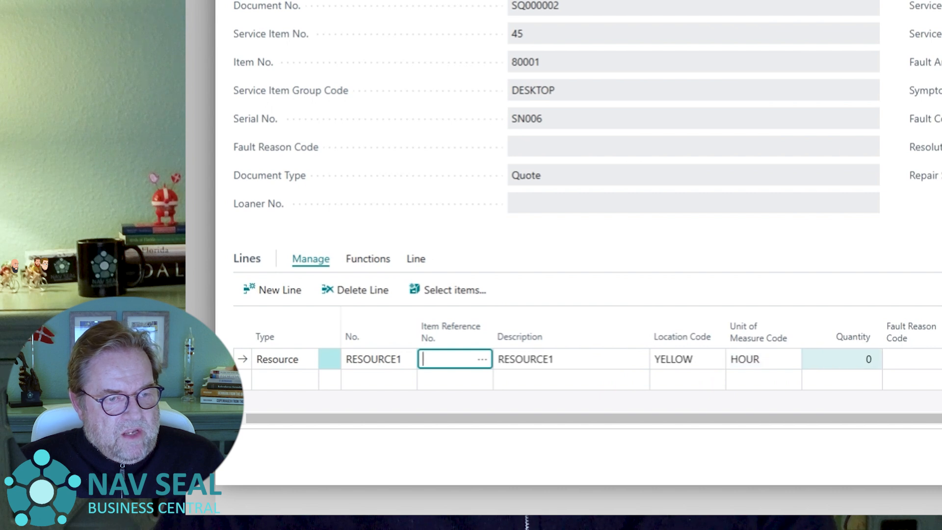
key(Return)
text(4)
key(Return)
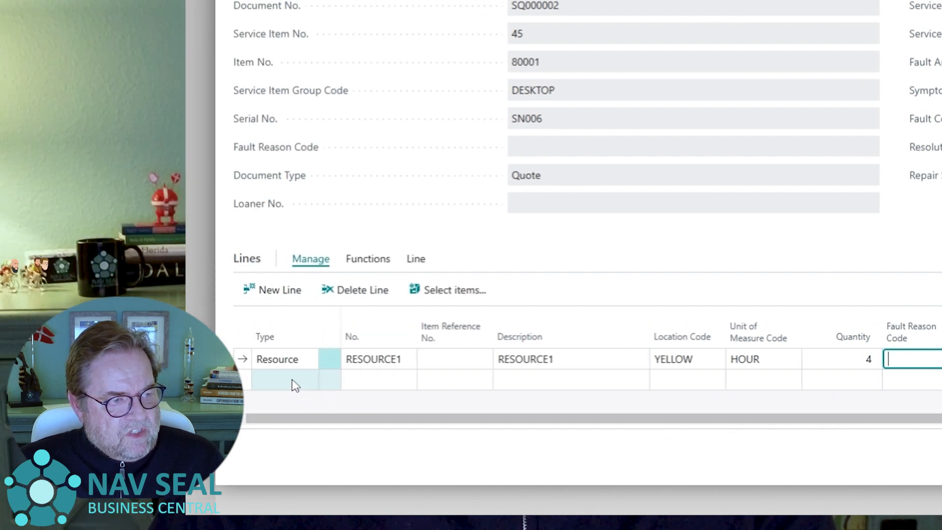
Add a second worksheet line of type Item for 80021, 10.2 GB ATA-66 IDE, with a quantity of 1
click(295, 385)
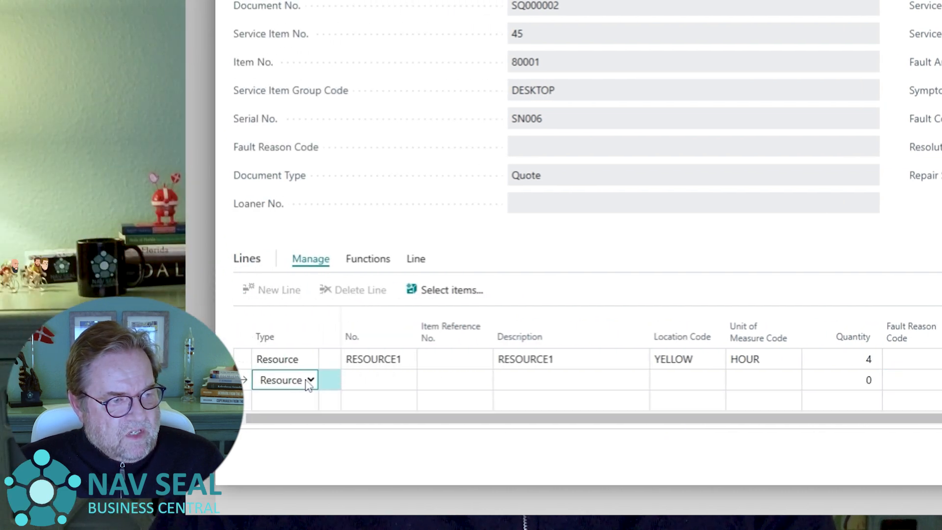
key(i)
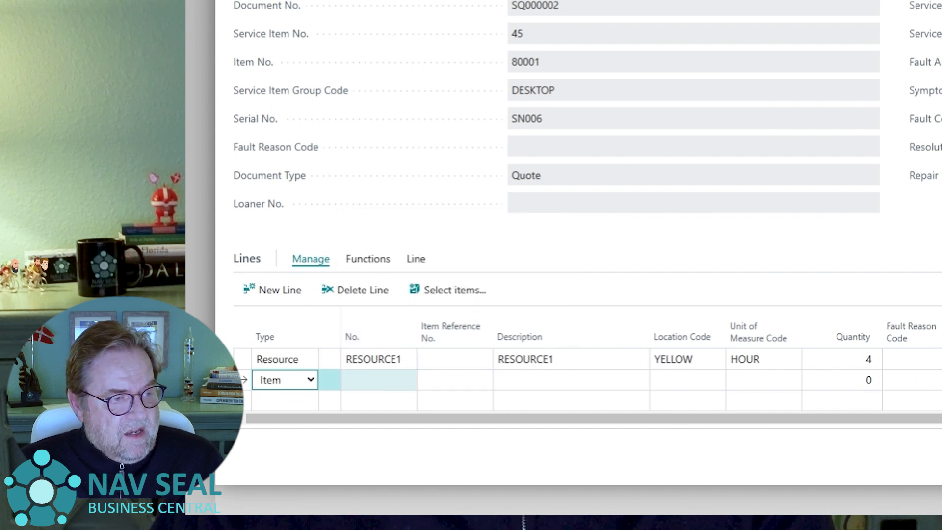
click(388, 380)
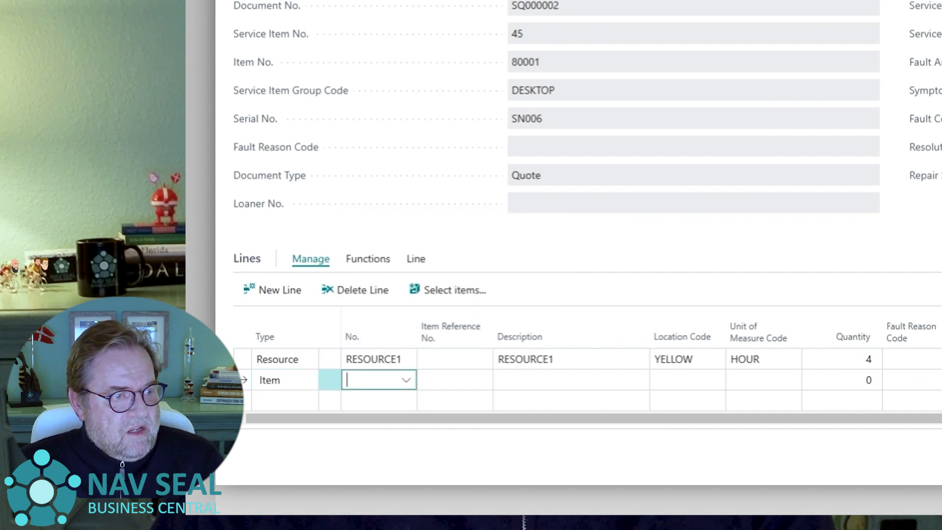
click(406, 380)
scroll(521, 289, down, 2)
scroll(521, 290, down, 3)
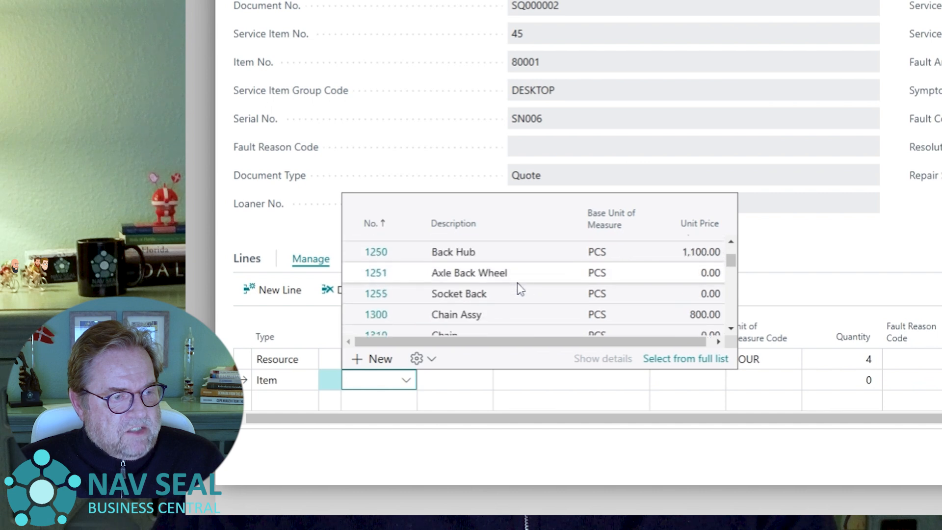
scroll(520, 289, down, 15)
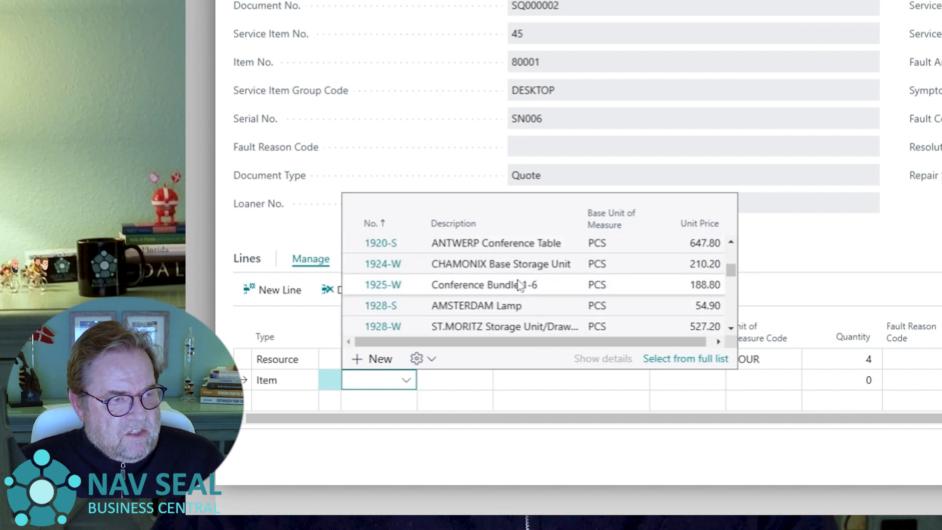
scroll(520, 284, down, 15)
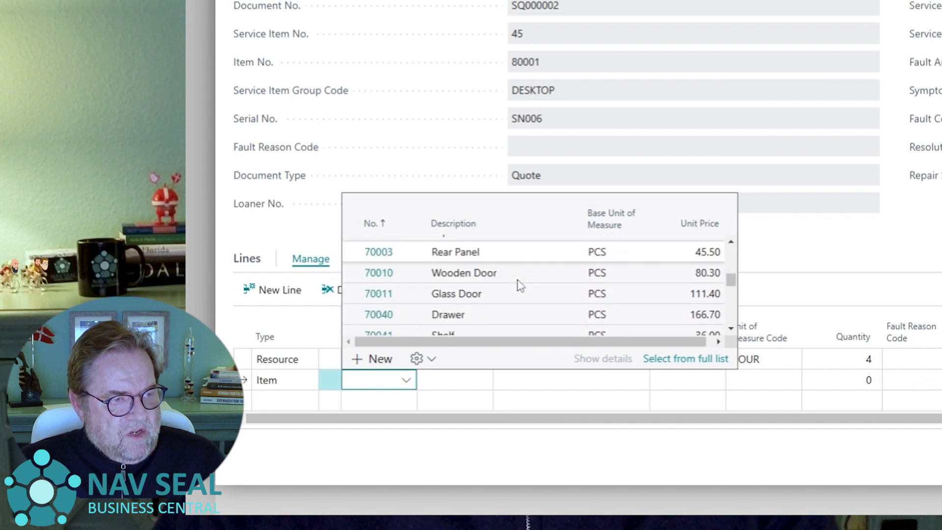
scroll(521, 286, down, 2)
scroll(520, 286, down, 5)
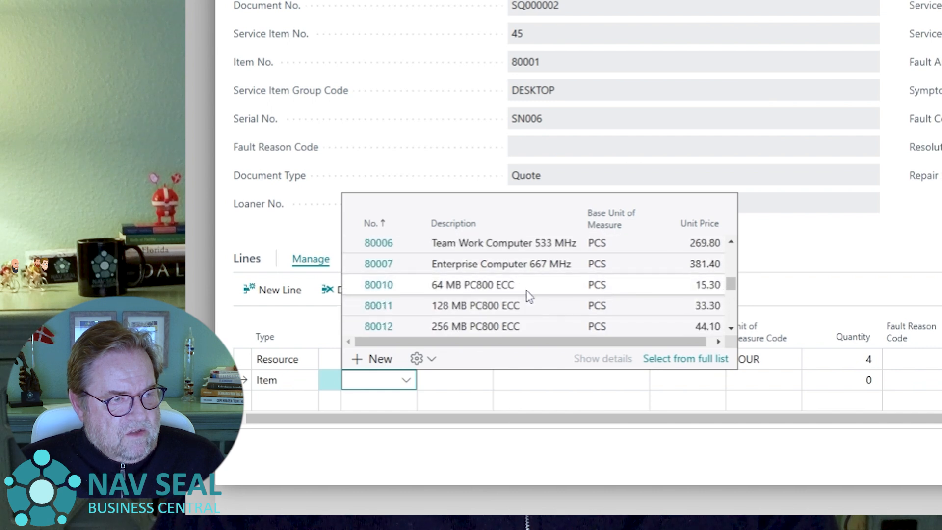
scroll(528, 294, down, 2)
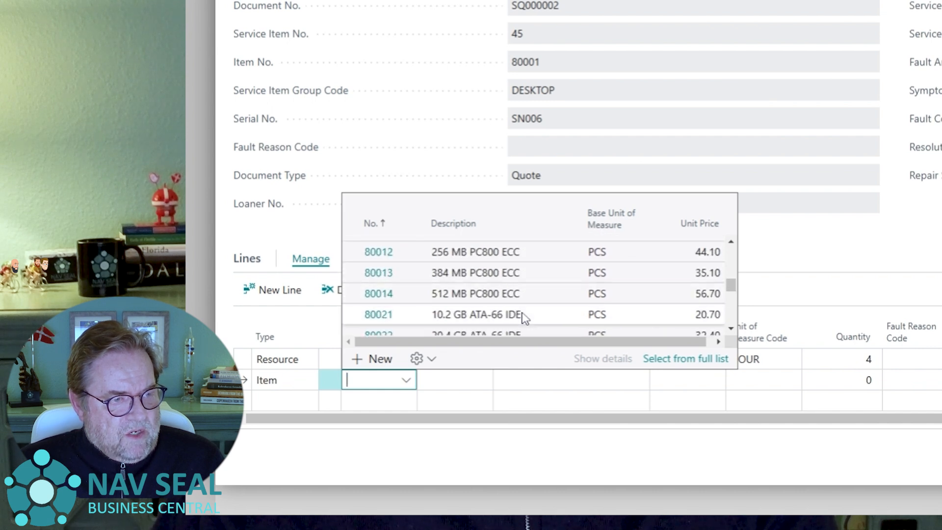
click(524, 316)
key(Return)
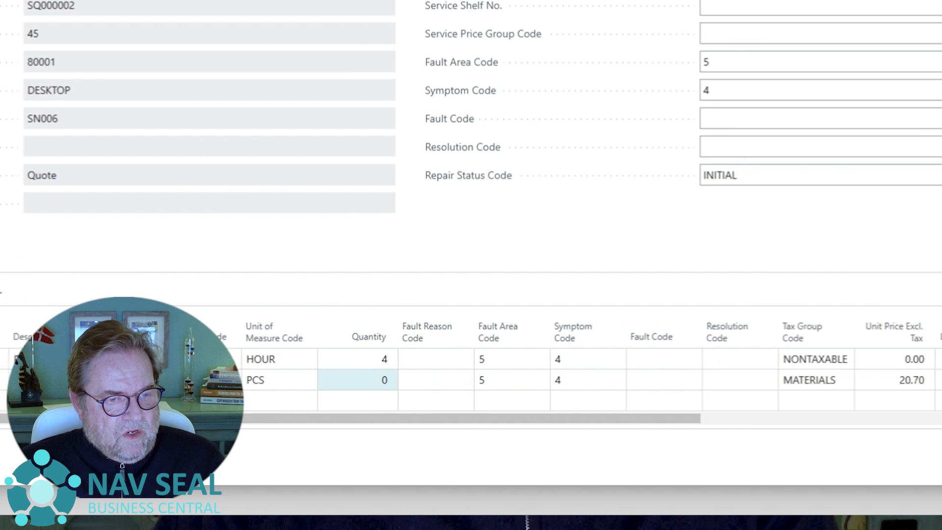
text(1)
key(Tab)
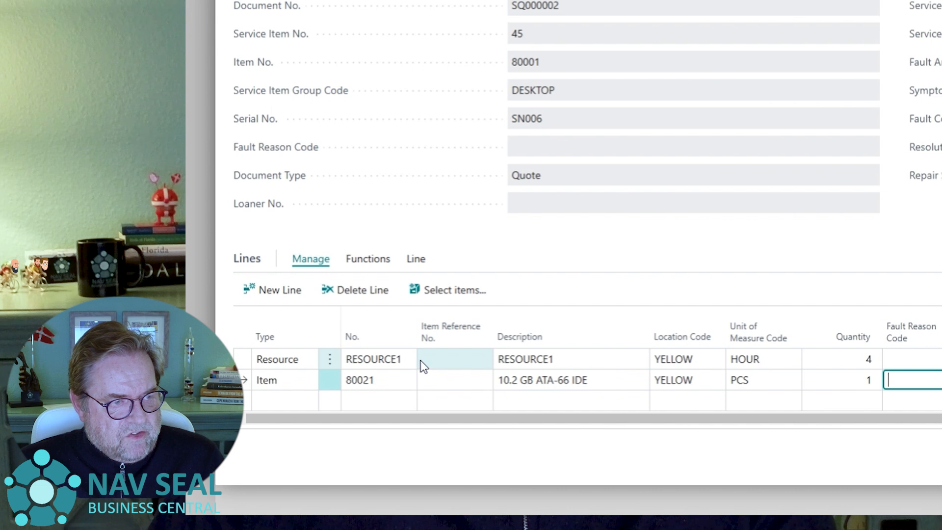
Replace RESOURCE1 on the first worksheet line with the person resource listed directly above it, and check the unit prices of both lines
click(407, 362)
click(410, 364)
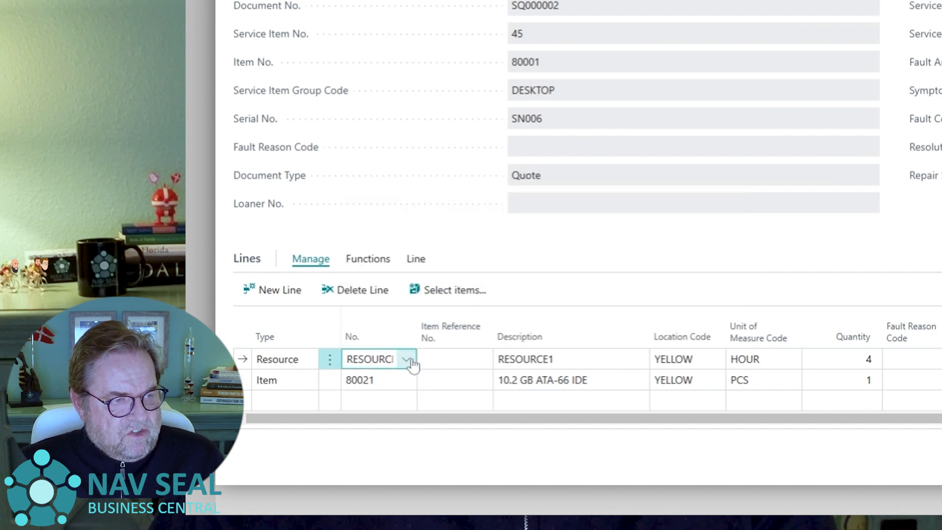
click(412, 364)
scroll(491, 239, up, 3)
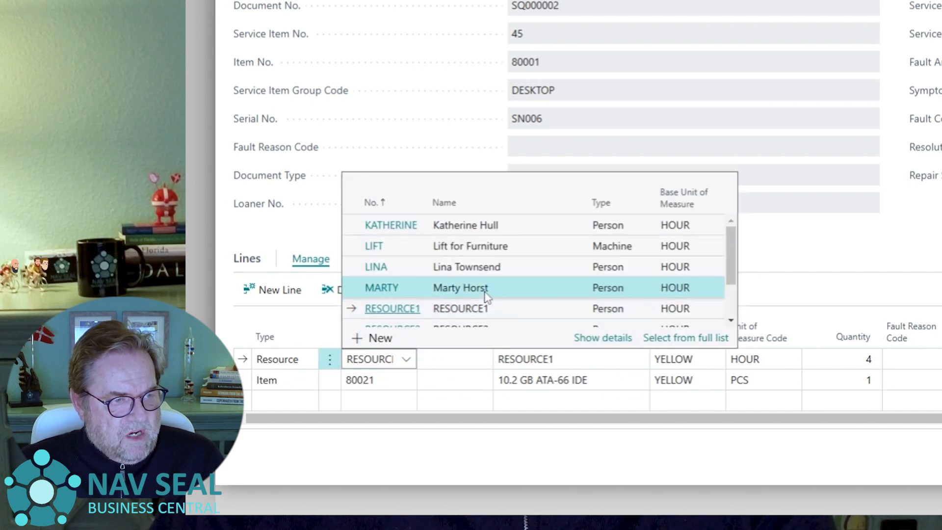
click(485, 293)
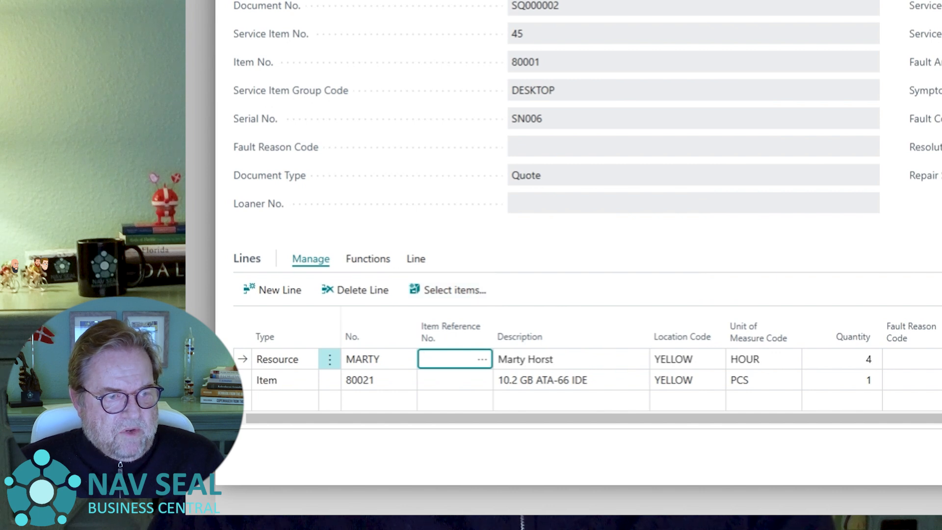
click(941, 359)
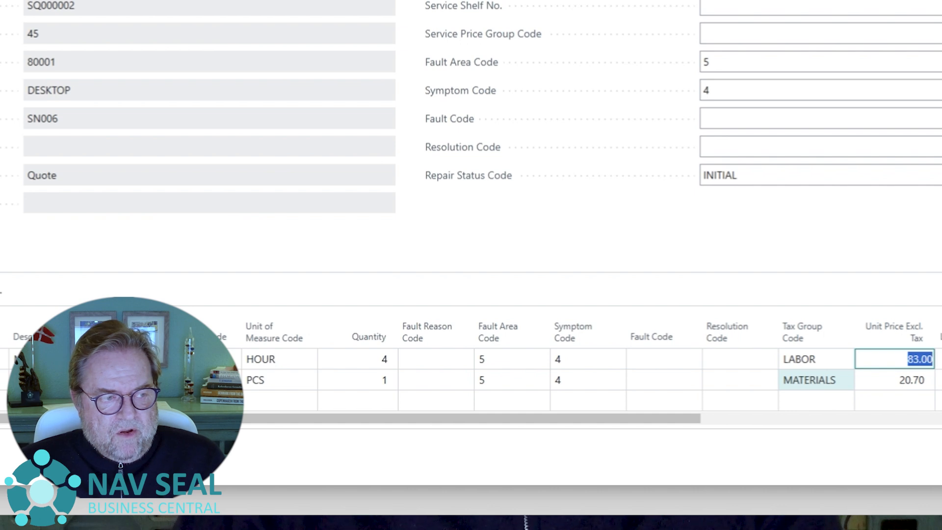
click(884, 384)
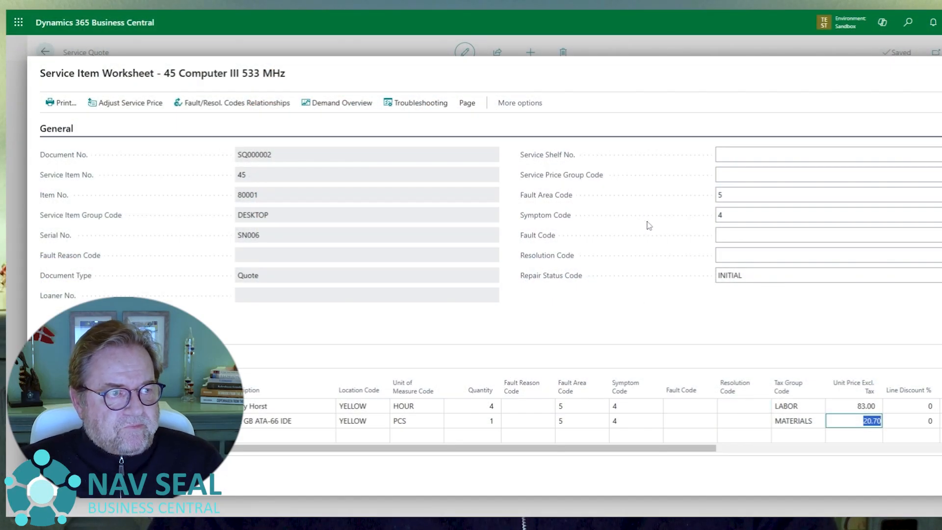
Open Troubleshooting for service item 45 from the worksheet and from the quote line, and view the comment types available for the line
click(421, 103)
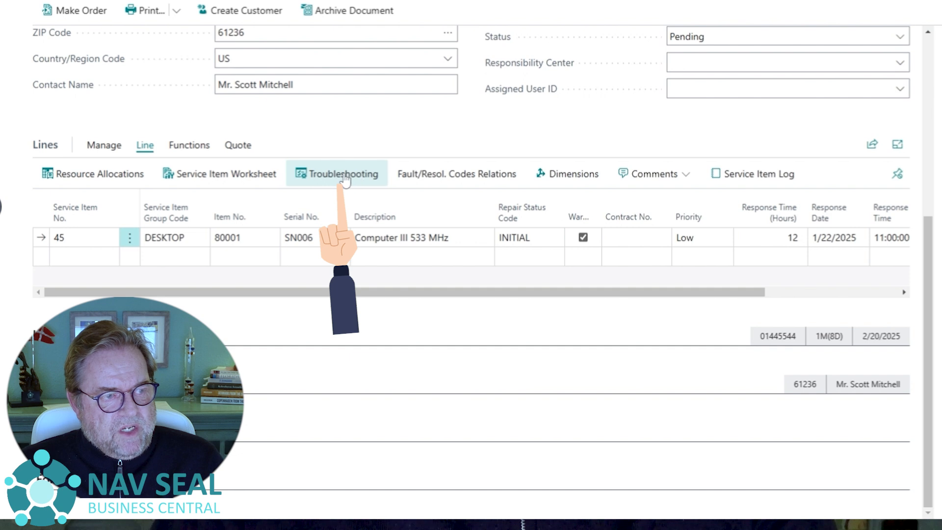
click(347, 179)
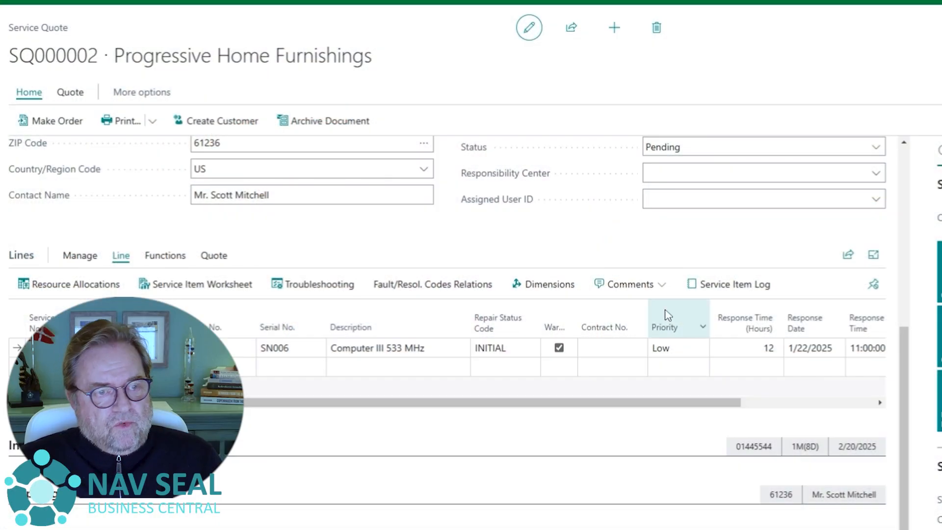
click(655, 294)
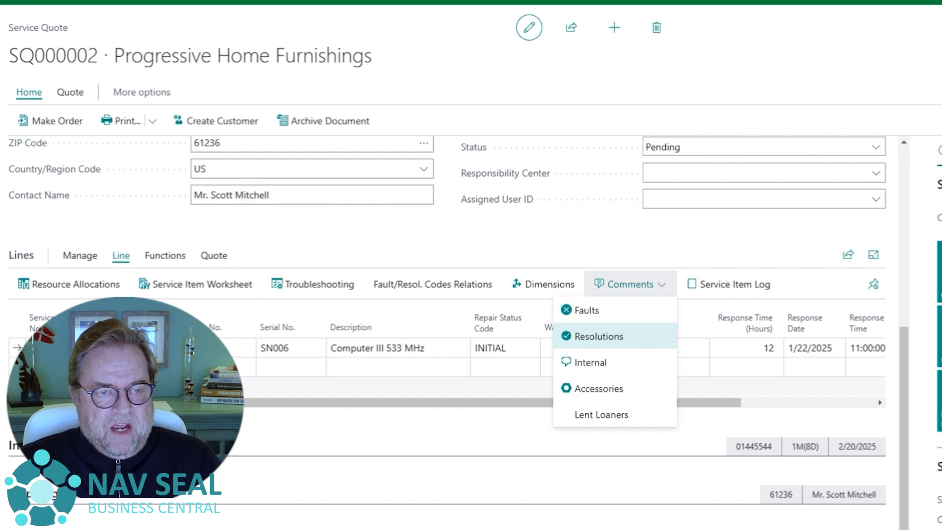
click(627, 237)
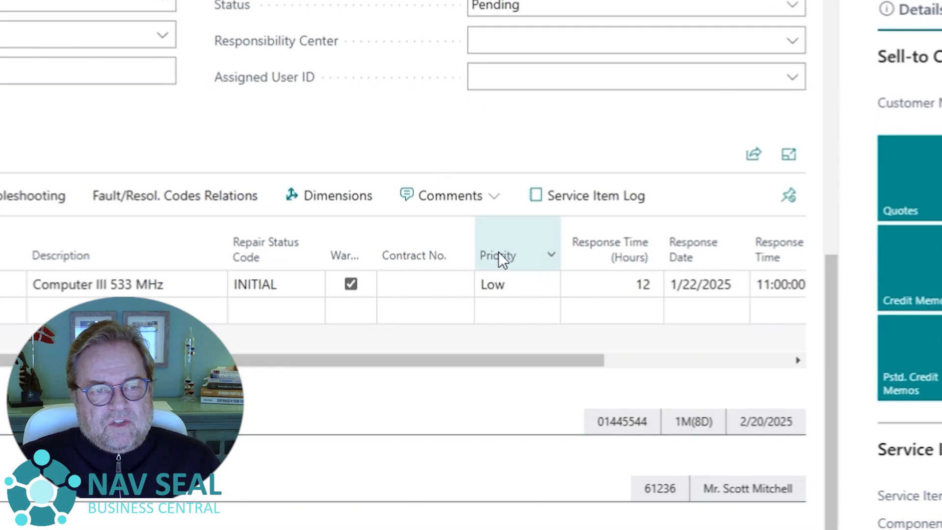
Open the Service Item Log for service item 45, review its entries with their documents and change dates, and close it
click(616, 212)
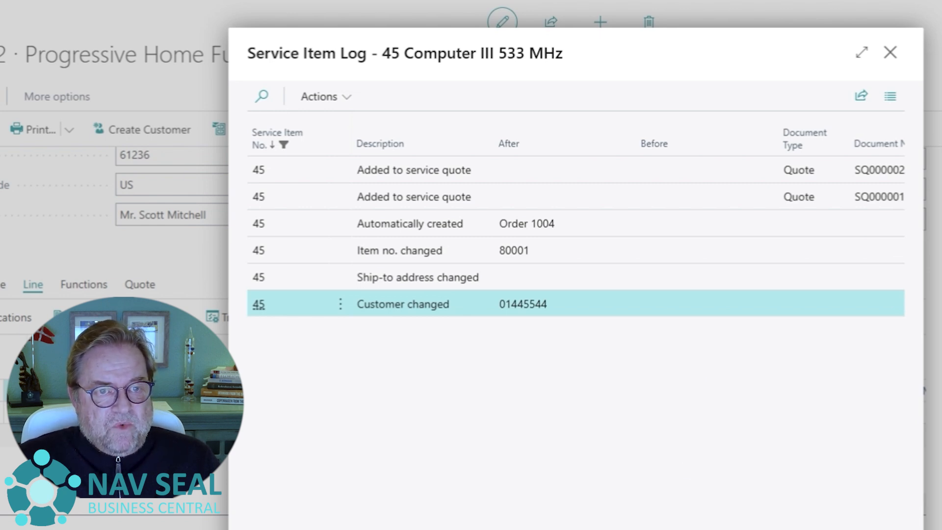
scroll(579, 236, right, 3)
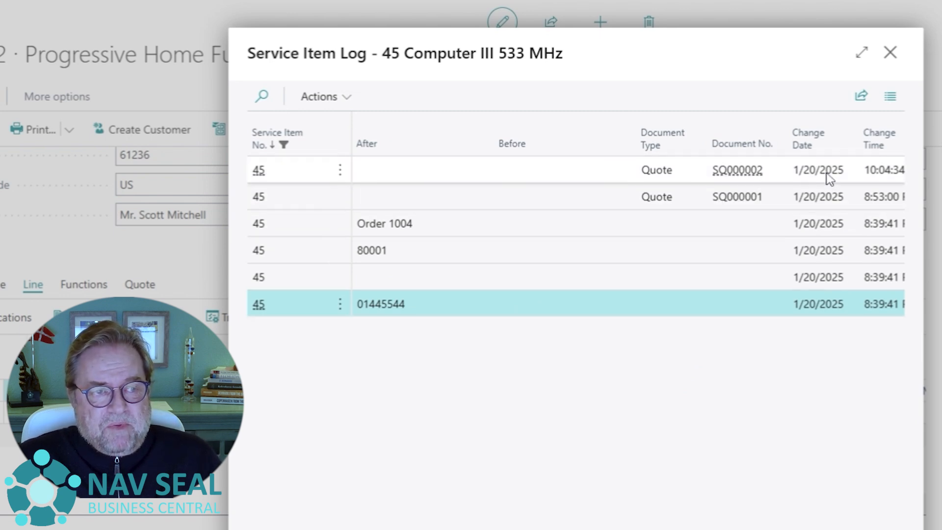
scroll(576, 235, left, 3)
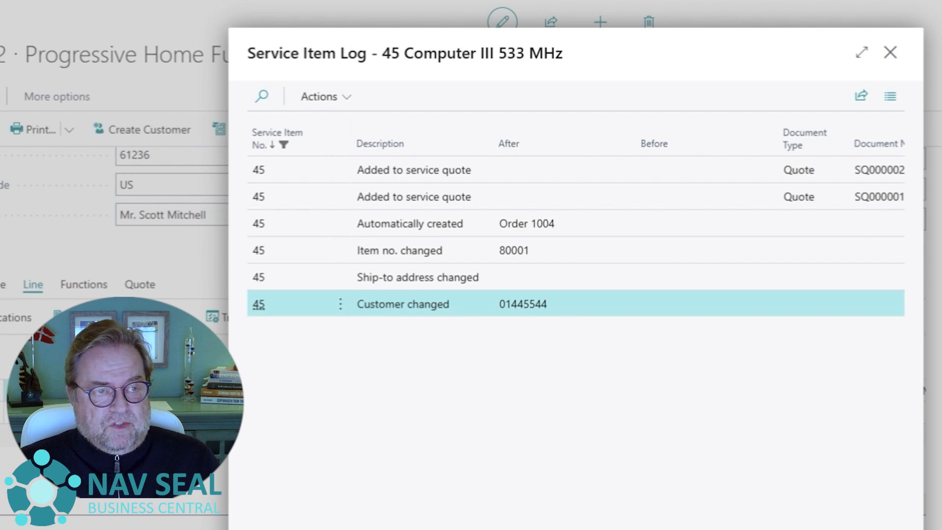
click(894, 55)
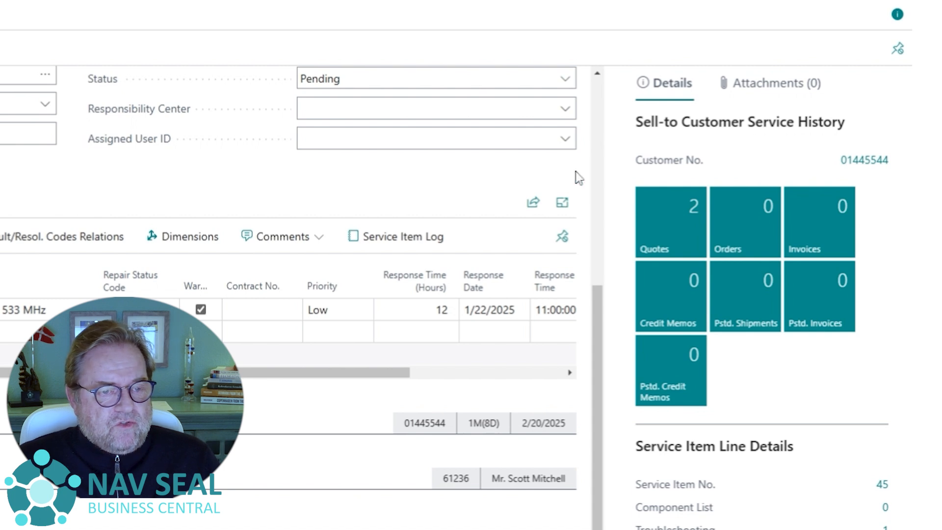
Examine the quote line's remaining columns through No. of Previous Services, and return to the quote's General section
drag(354, 378, 543, 378)
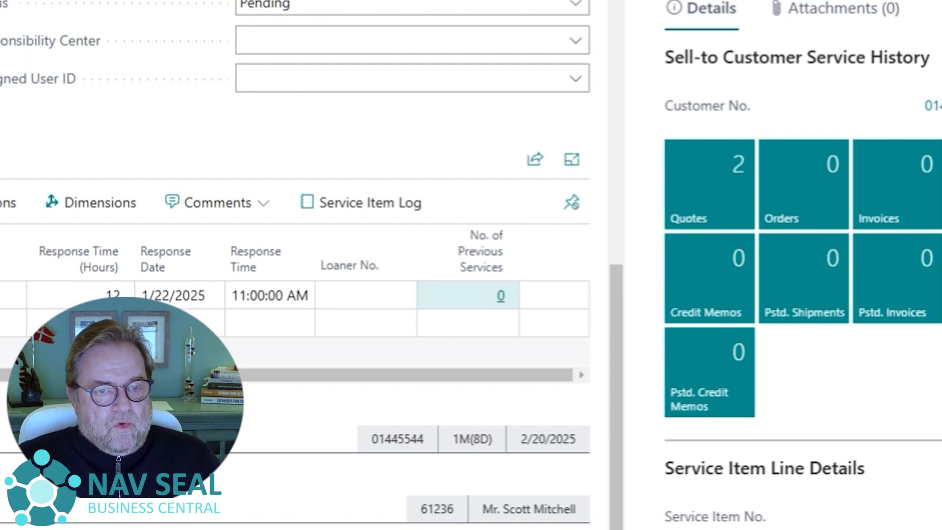
drag(617, 328, 603, 74)
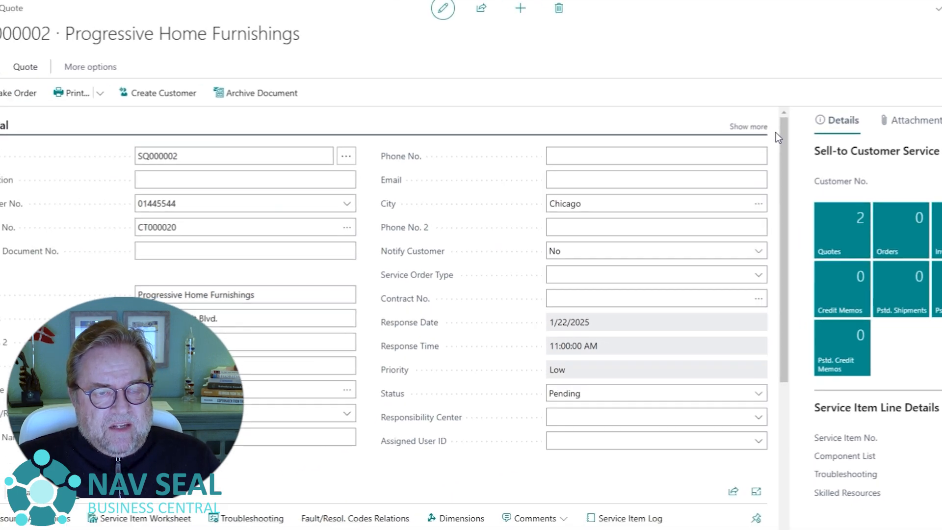